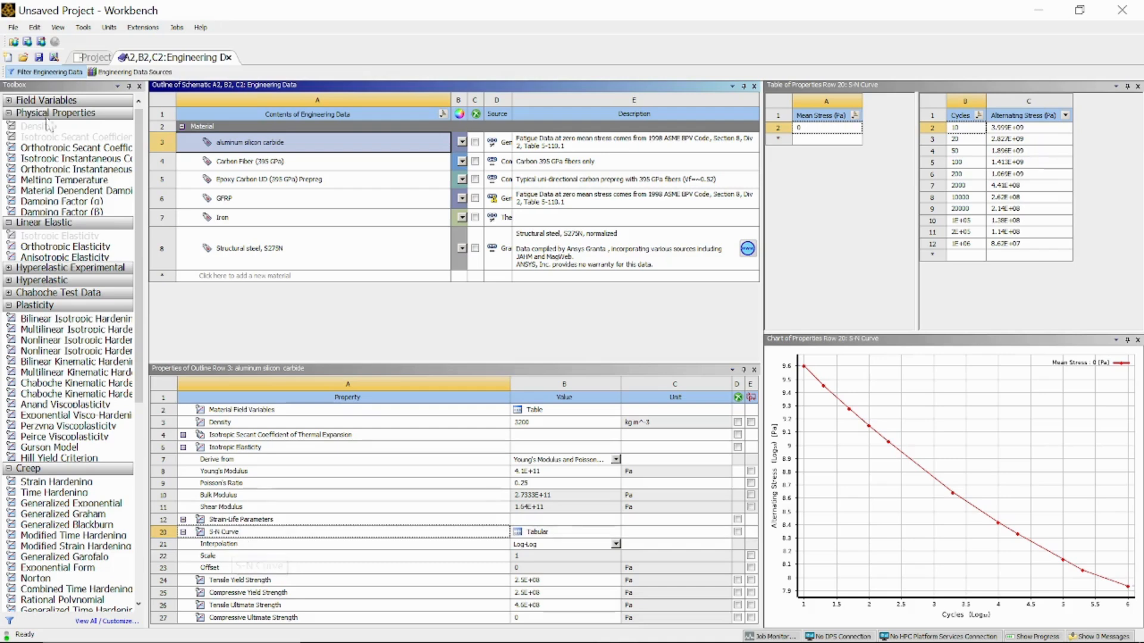
# - Switch from Engineering Data through the project schematic to Mechanical and inspect the camshaft body's material assignment and its mesh
pyautogui.click(91, 58)
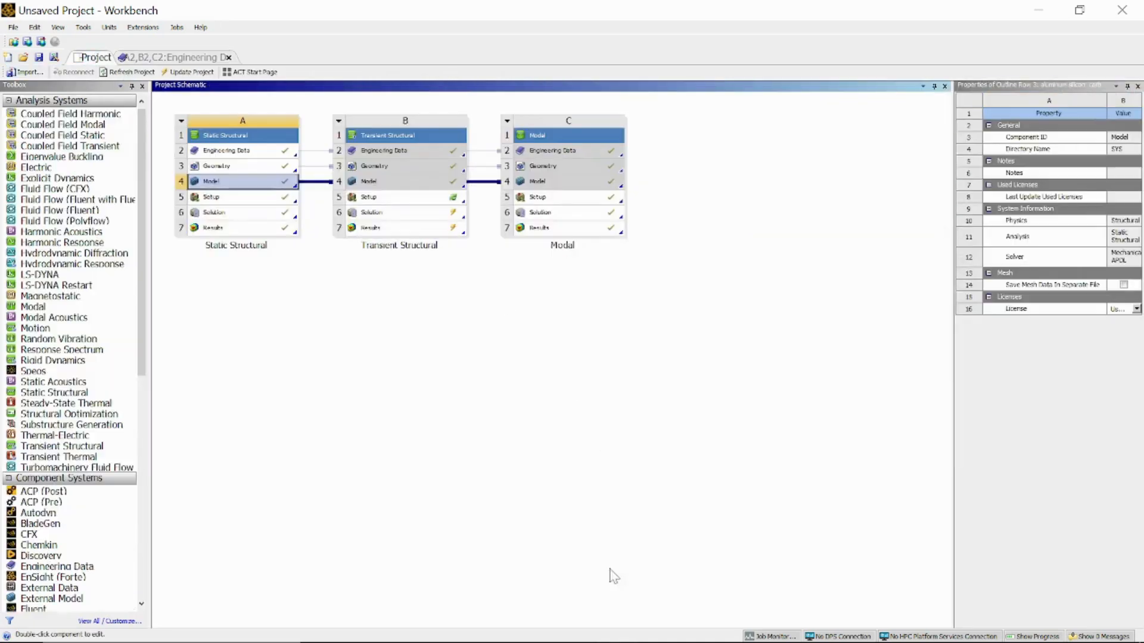
pyautogui.click(658, 626)
pyautogui.scroll(7, 158, 244)
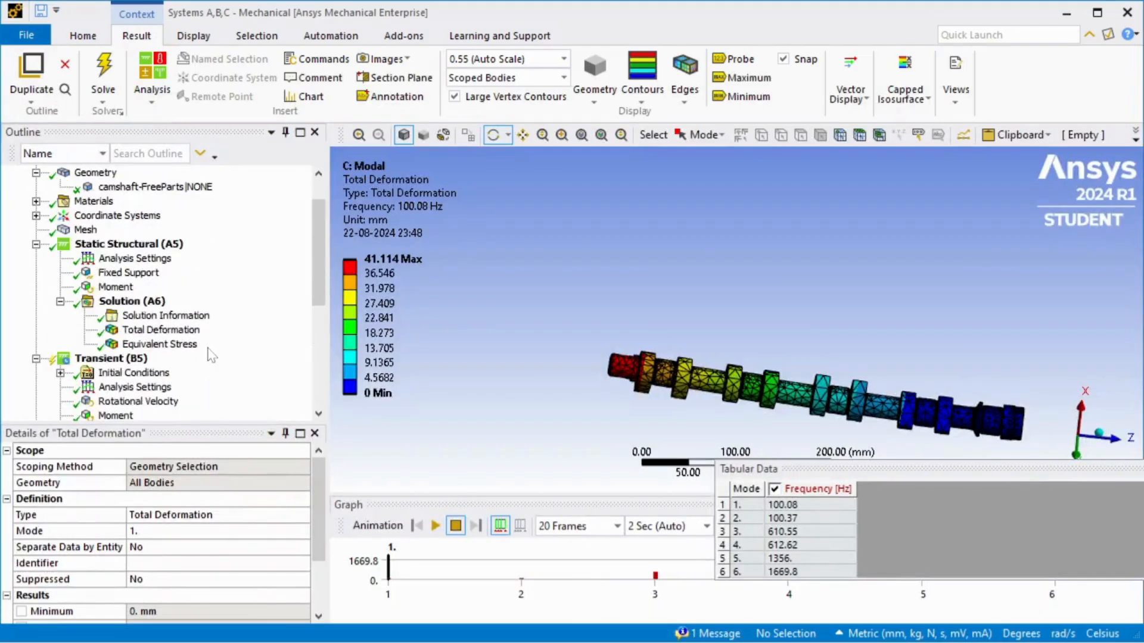
pyautogui.click(157, 230)
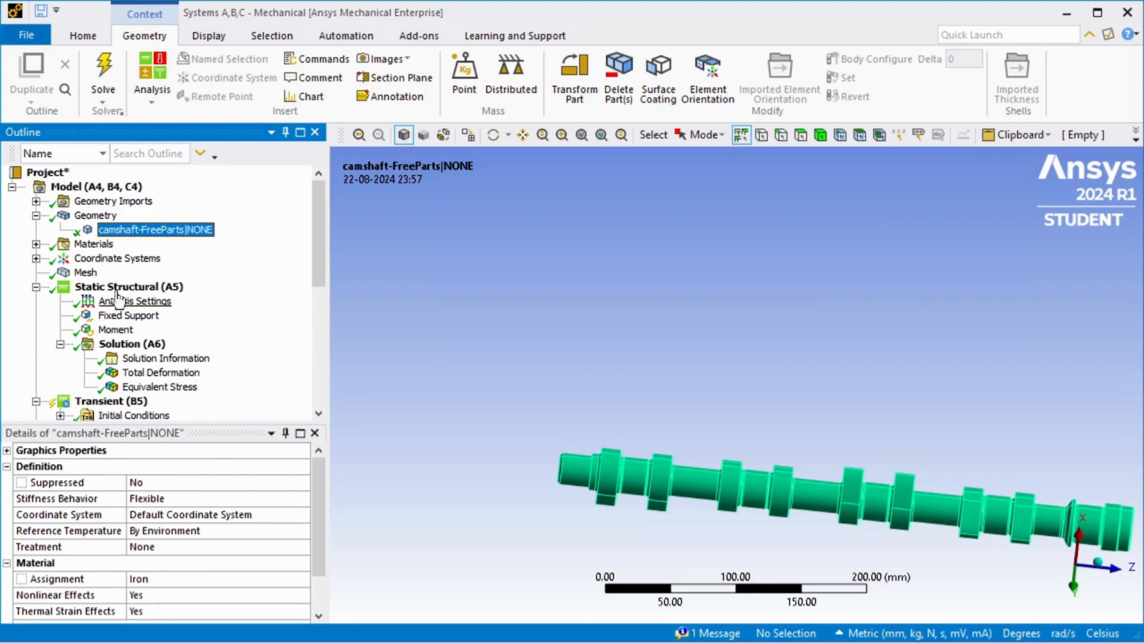
pyautogui.click(83, 273)
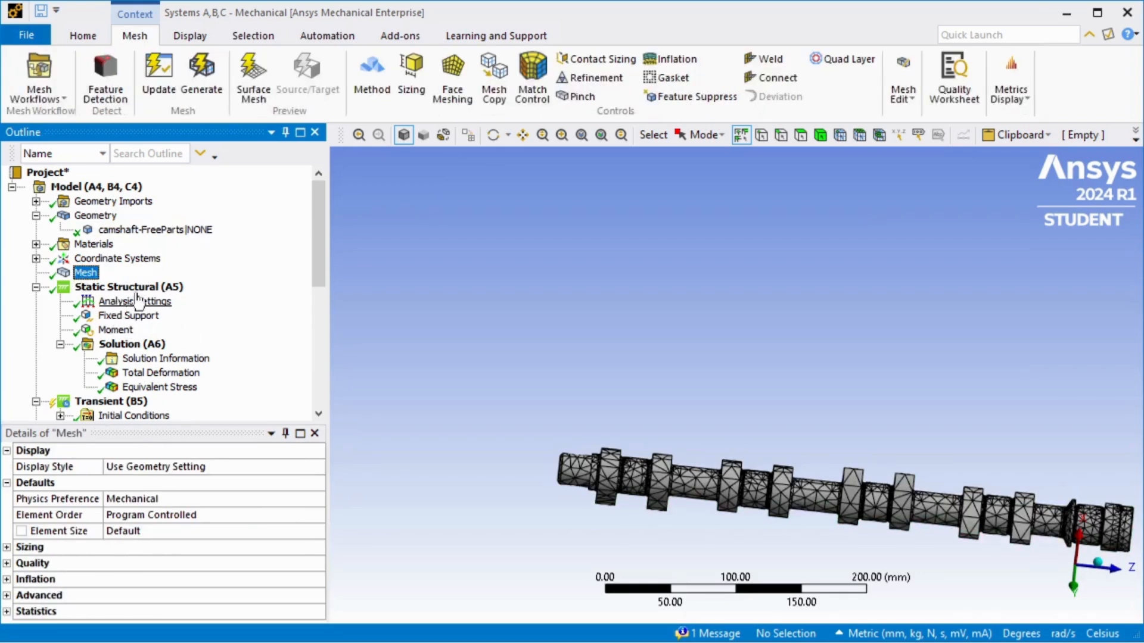
# - Review the static structural fixed support and moment, inspecting the faces on the camshaft to which each is applied
pyautogui.click(128, 316)
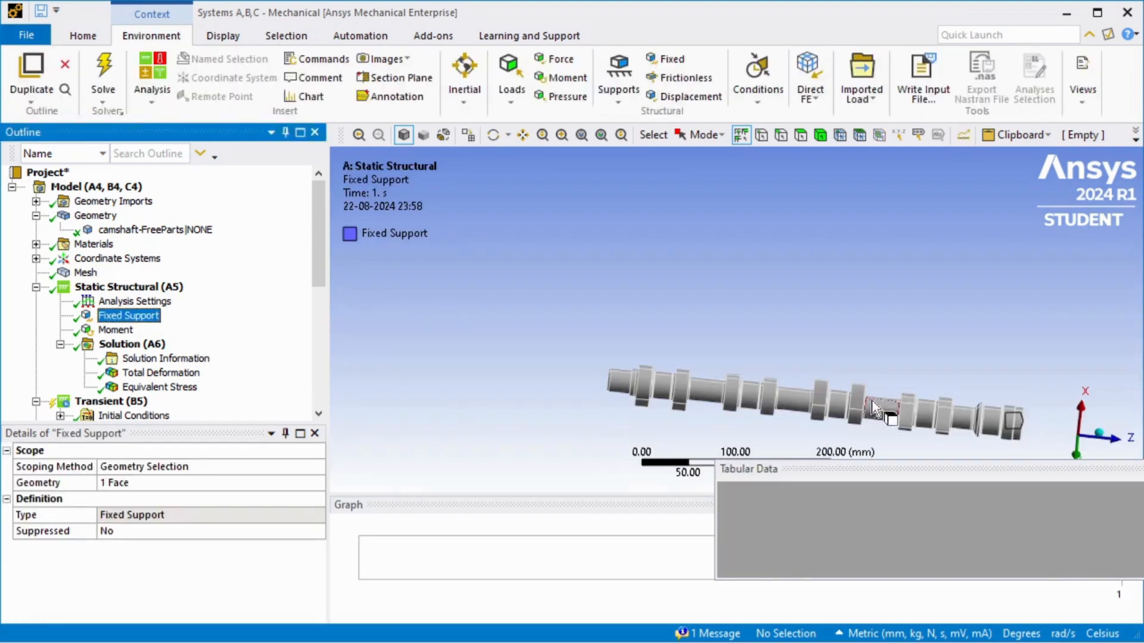
pyautogui.moveTo(992, 381); pyautogui.dragTo(867, 356, button='middle')
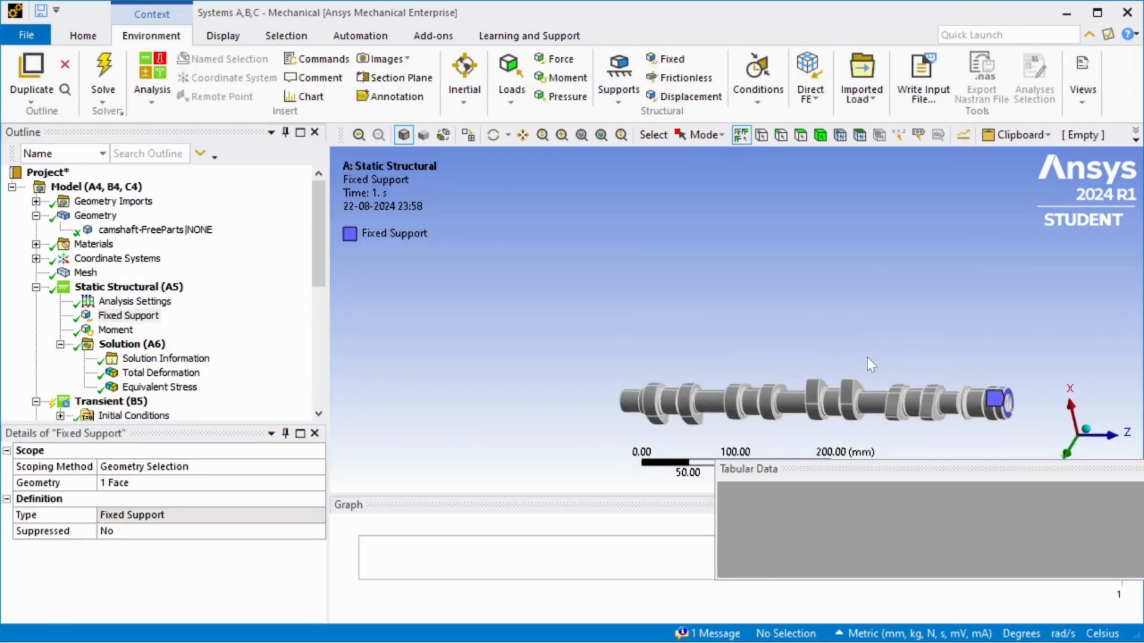
pyautogui.click(115, 329)
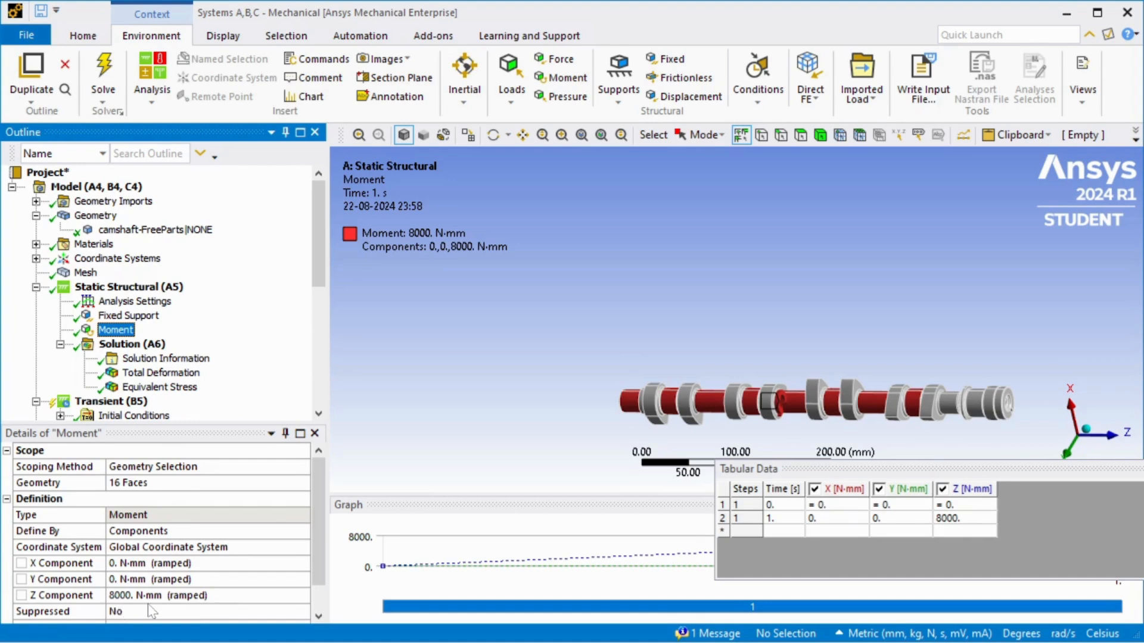
pyautogui.click(975, 384)
pyautogui.moveTo(976, 384); pyautogui.dragTo(745, 411, button='middle')
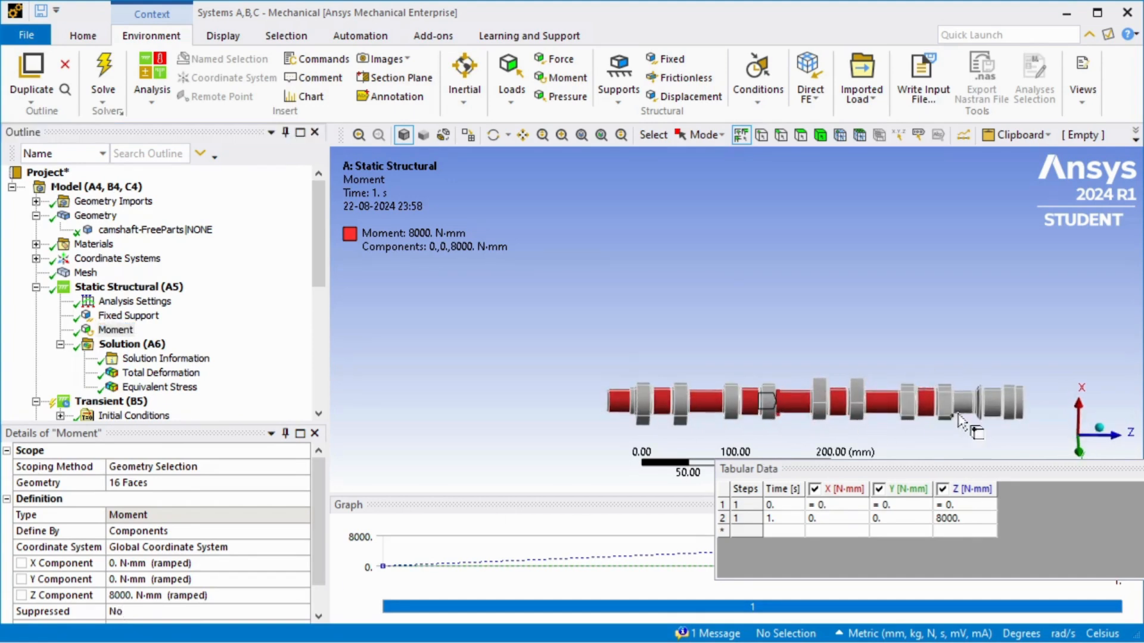
pyautogui.moveTo(888, 357); pyautogui.dragTo(834, 408, button='middle')
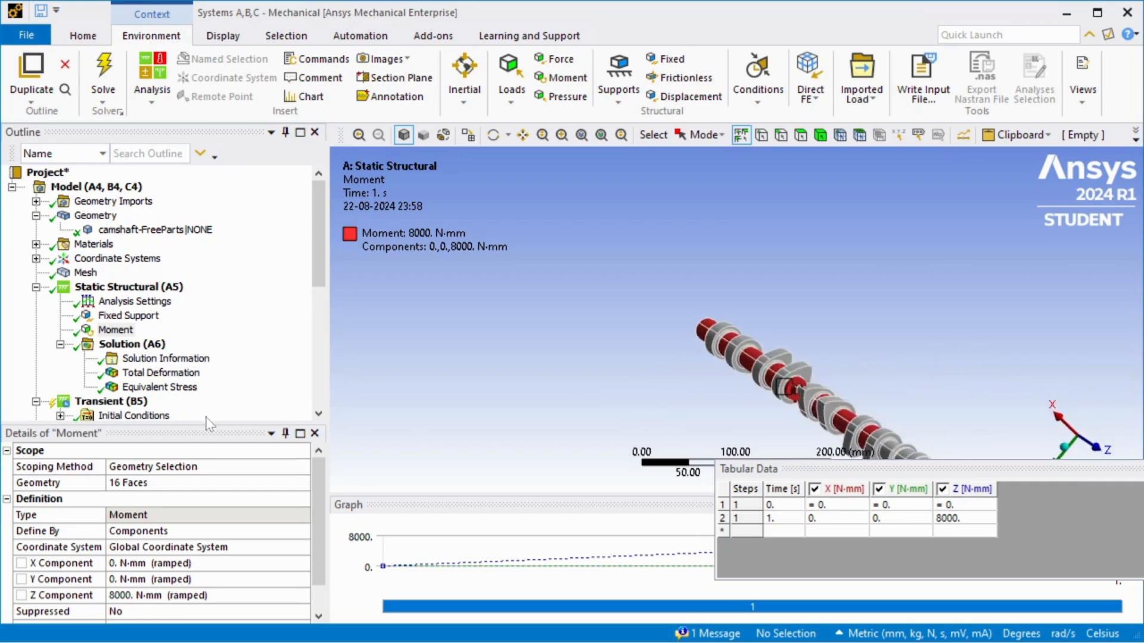
# - Animate the static structural total deformation of the iron camshaft and display its equivalent stress result
pyautogui.click(190, 374)
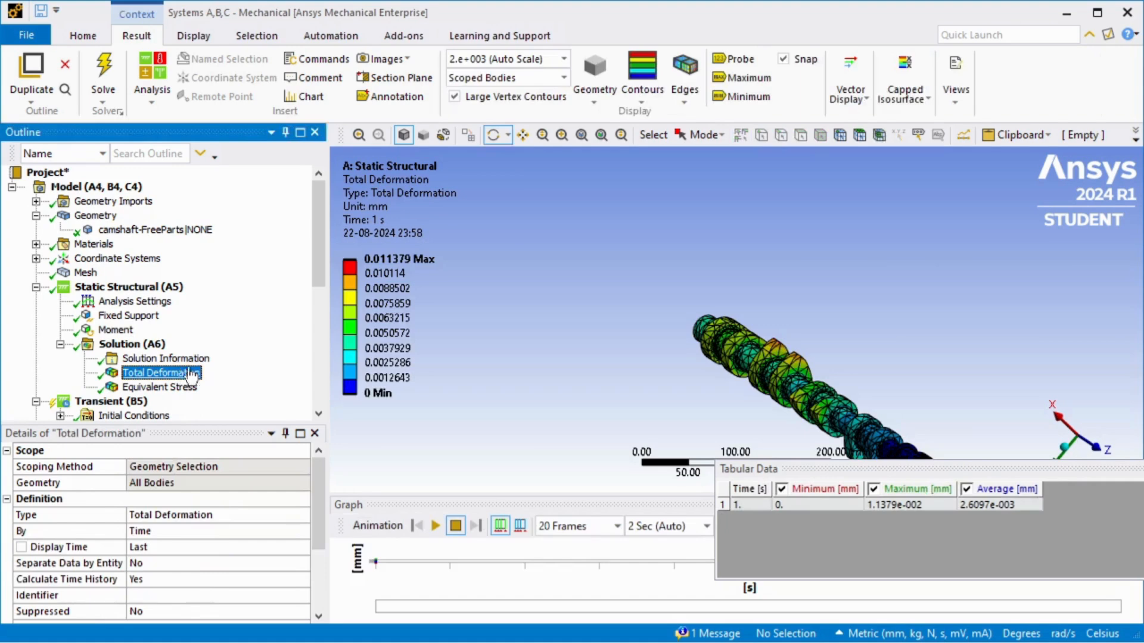
pyautogui.click(387, 274)
pyautogui.moveTo(997, 424); pyautogui.dragTo(912, 425)
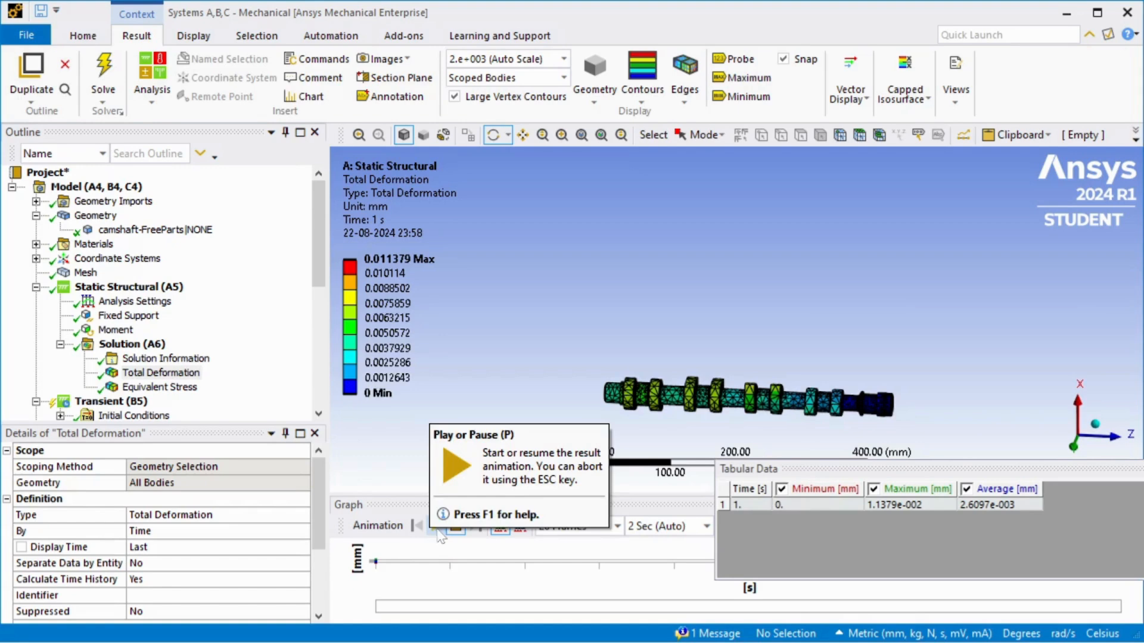
pyautogui.click(437, 529)
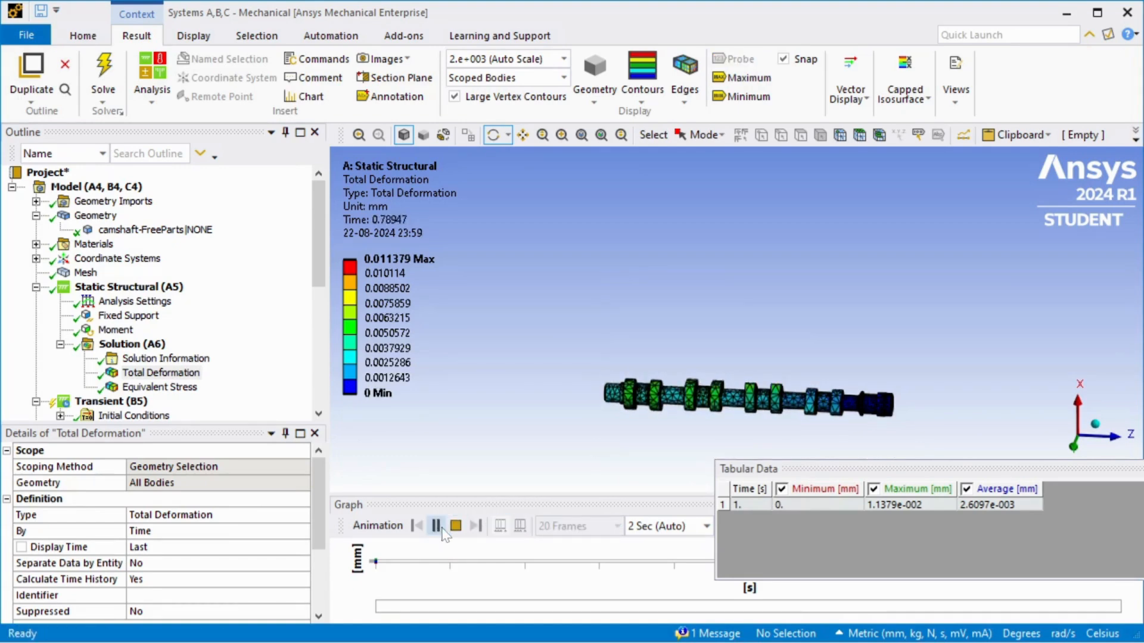
pyautogui.click(171, 388)
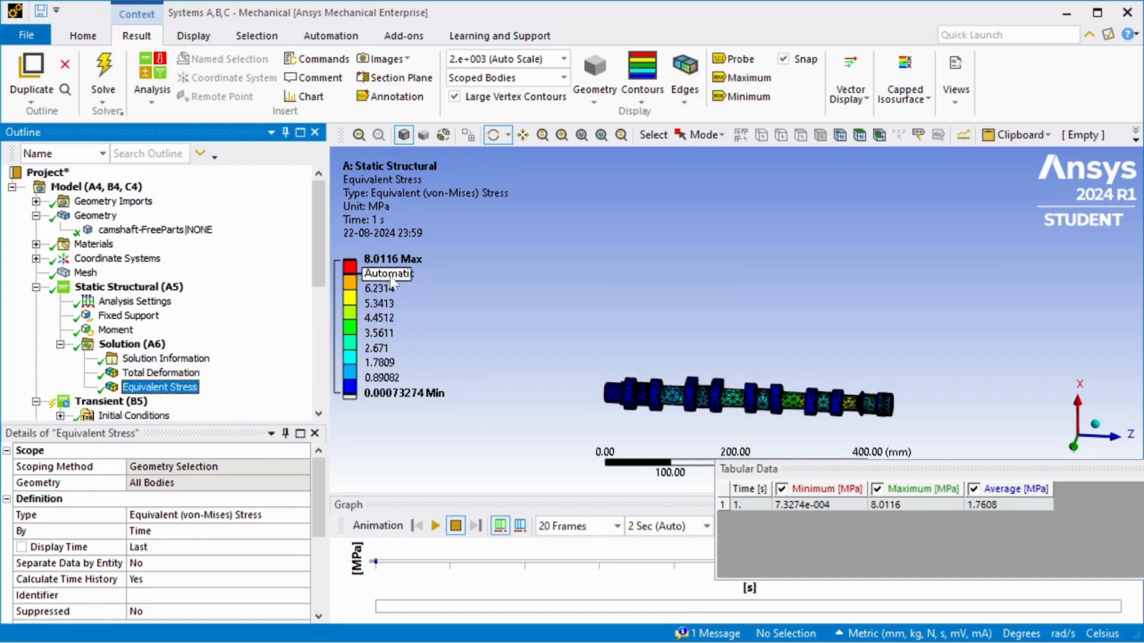
# - Display the modal analysis's total deformation for mode 1, play its animation and pause it
pyautogui.scroll(-4, 208, 354)
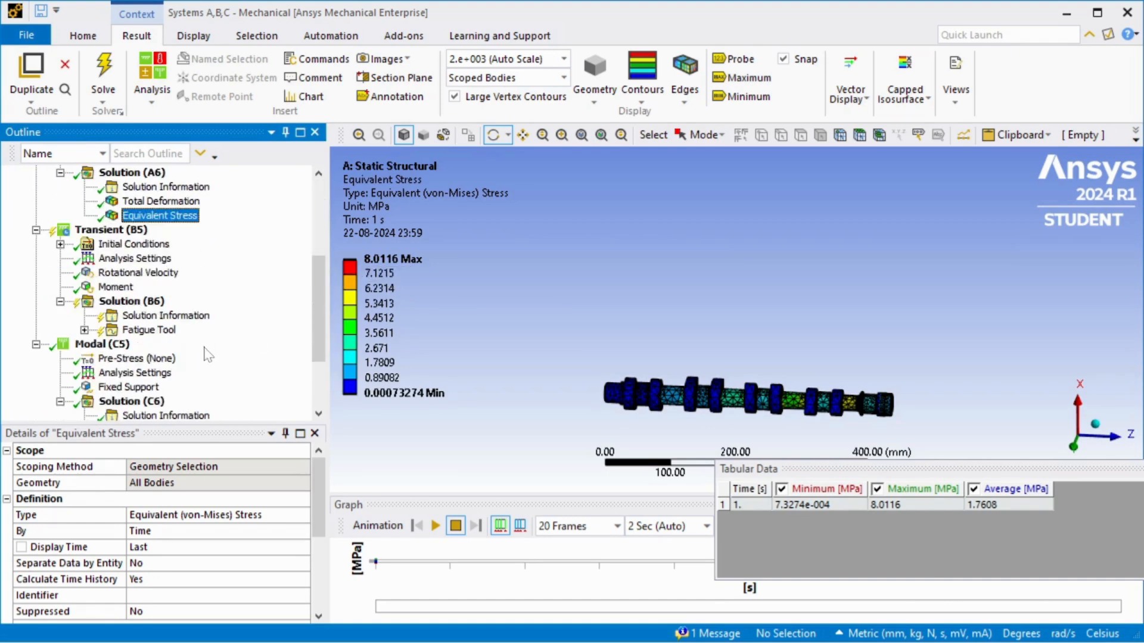
pyautogui.scroll(-3, 208, 355)
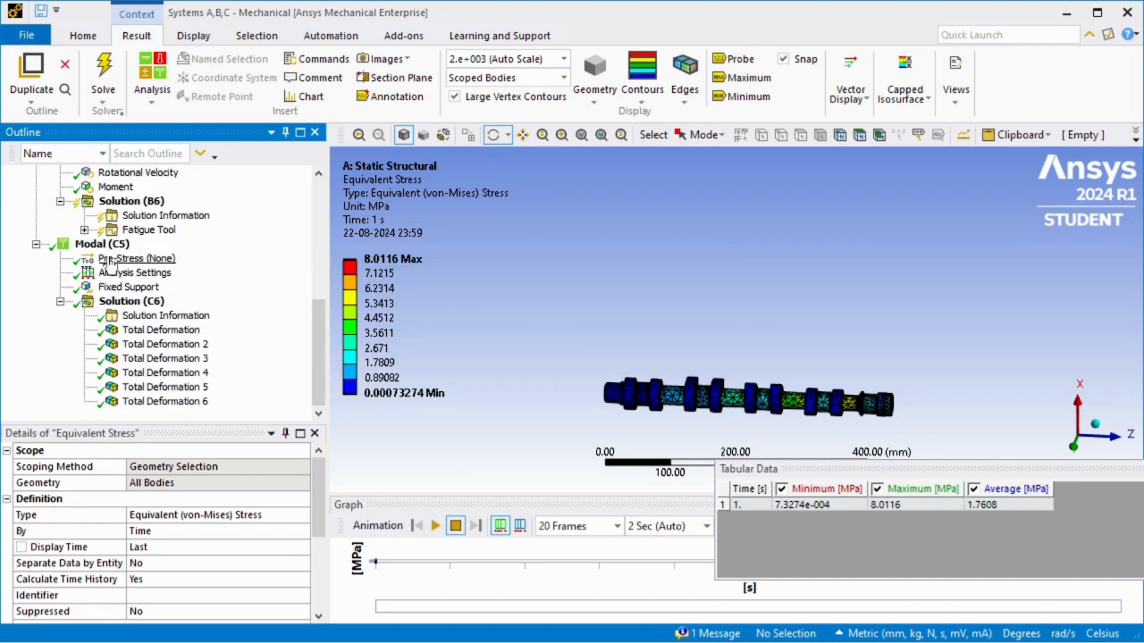
pyautogui.click(140, 334)
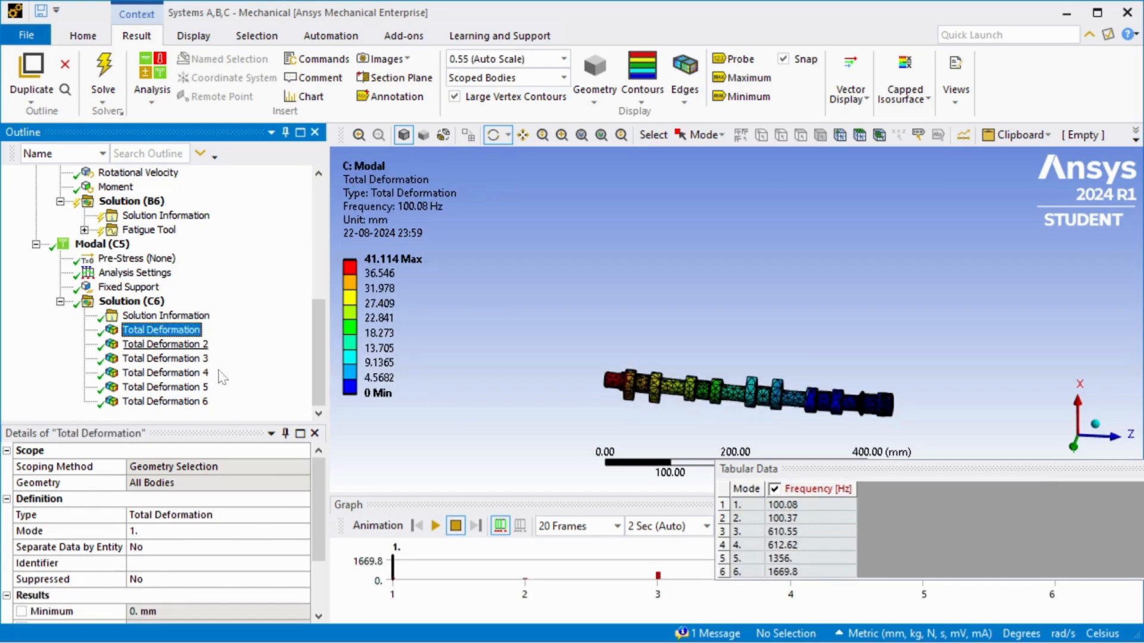
pyautogui.click(440, 527)
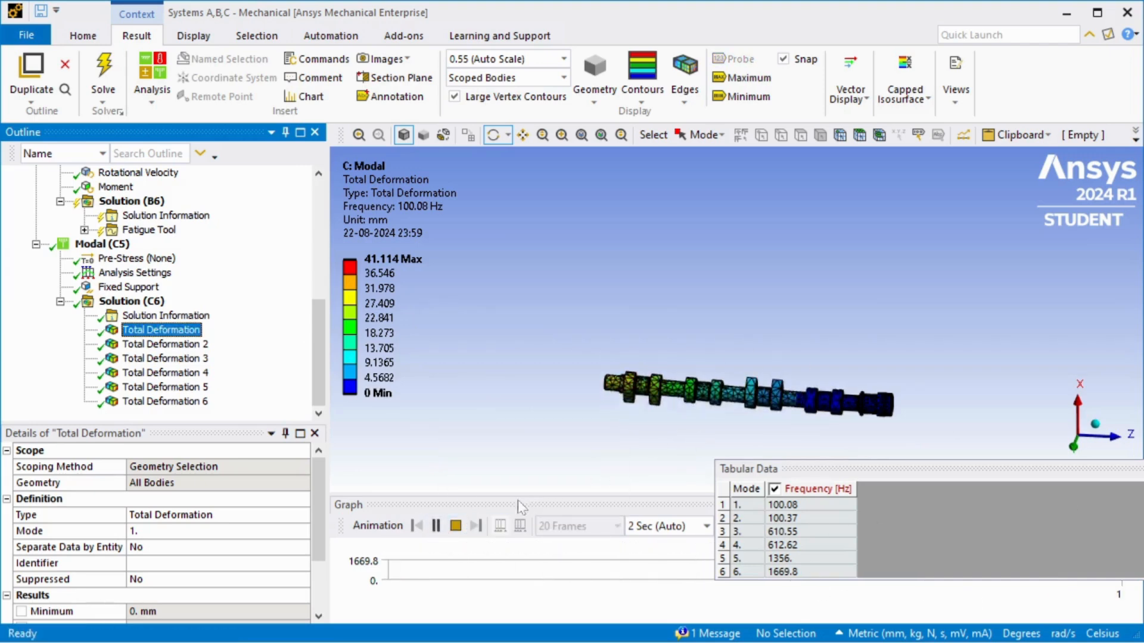
pyautogui.click(437, 527)
# - Assign the aluminum silicon carbide material to the camshaft body
pyautogui.scroll(2, 228, 396)
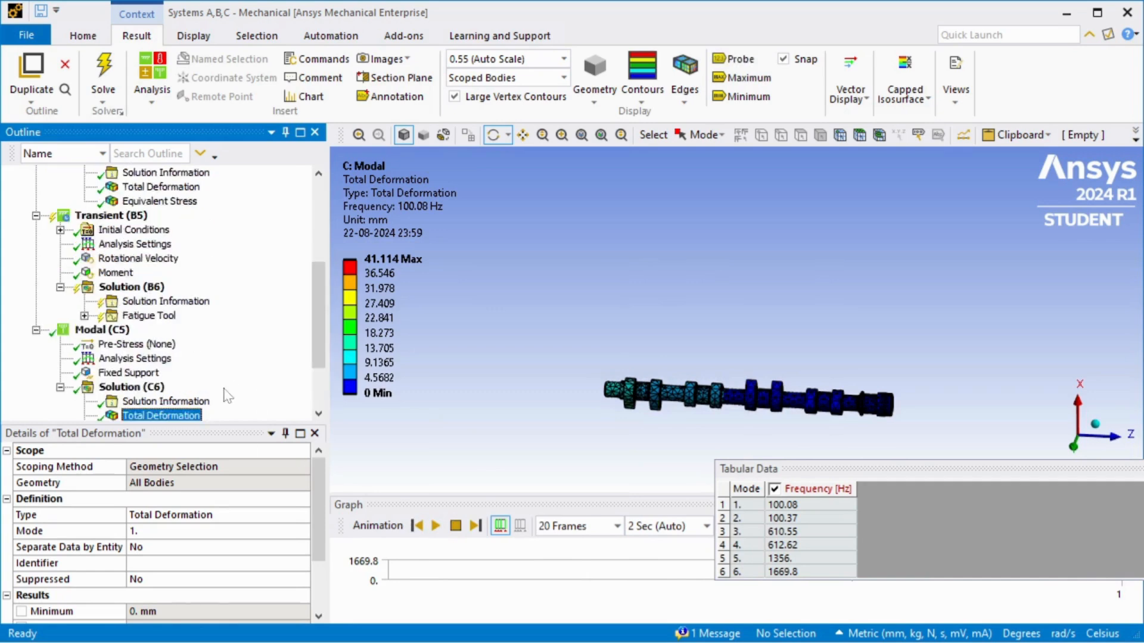
pyautogui.scroll(4, 228, 396)
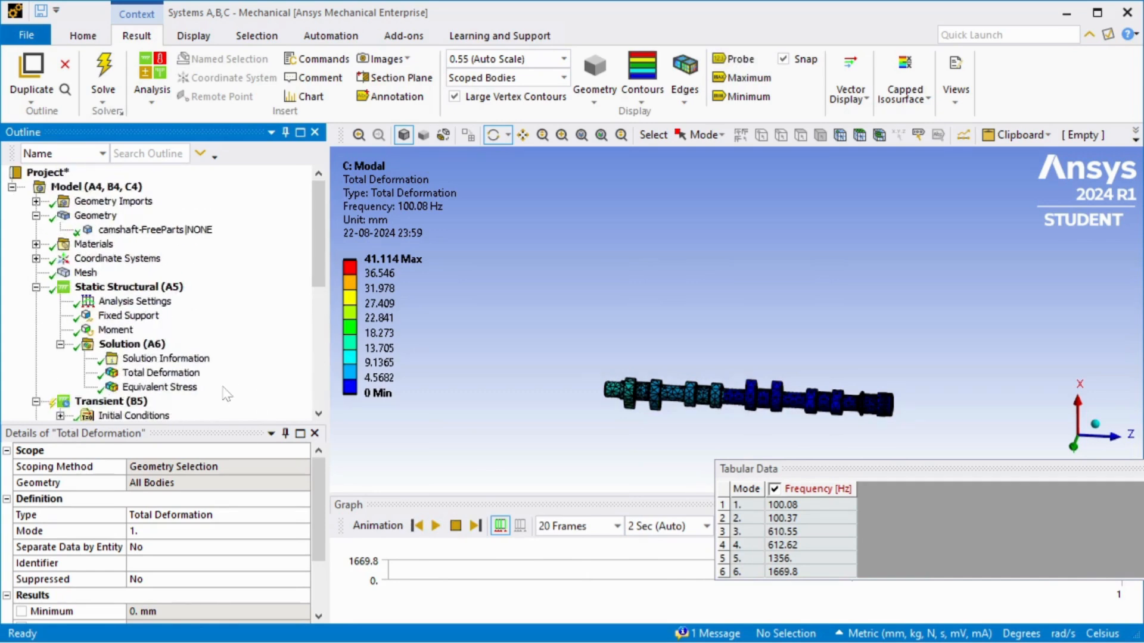
pyautogui.click(181, 231)
pyautogui.click(183, 577)
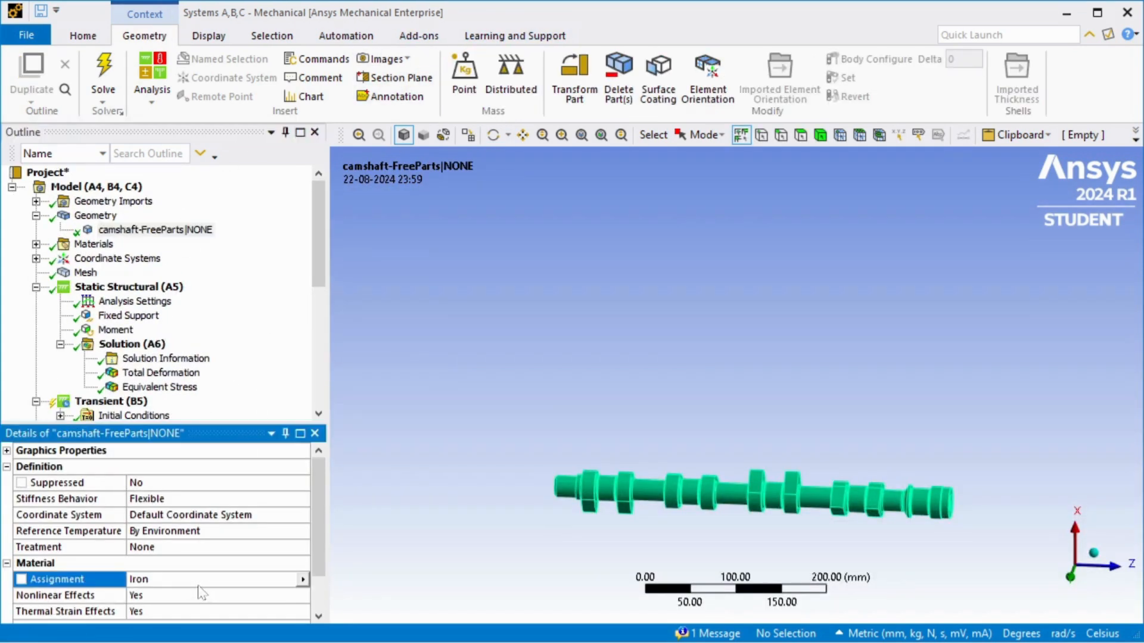
pyautogui.click(303, 579)
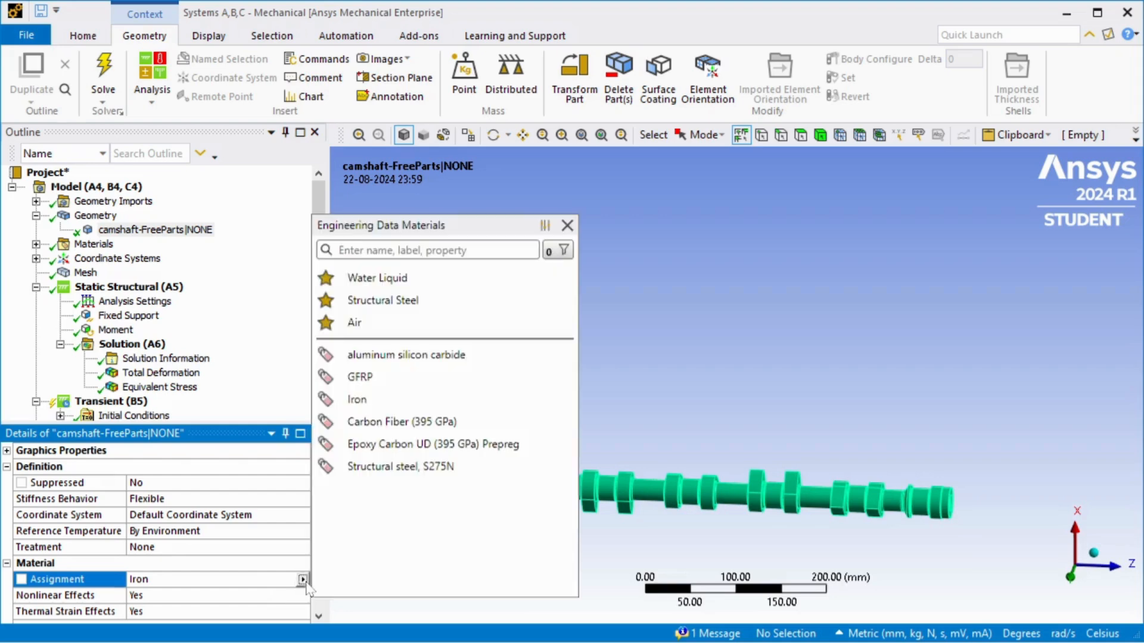
pyautogui.click(394, 355)
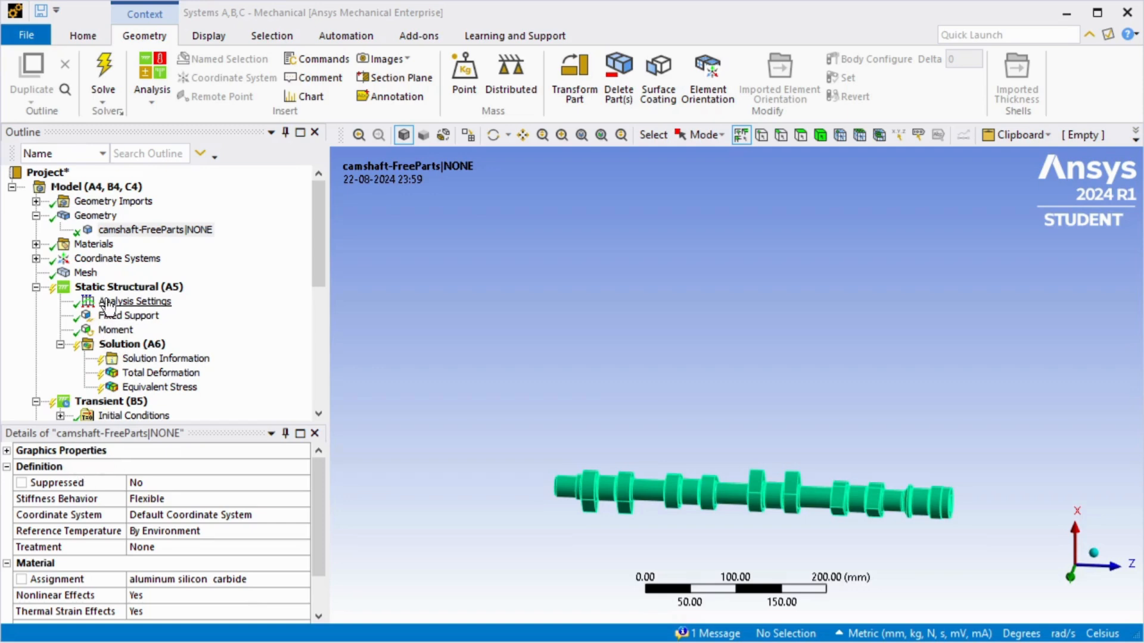
# - Solve the static structural analysis with the newly assigned camshaft material
pyautogui.click(113, 343)
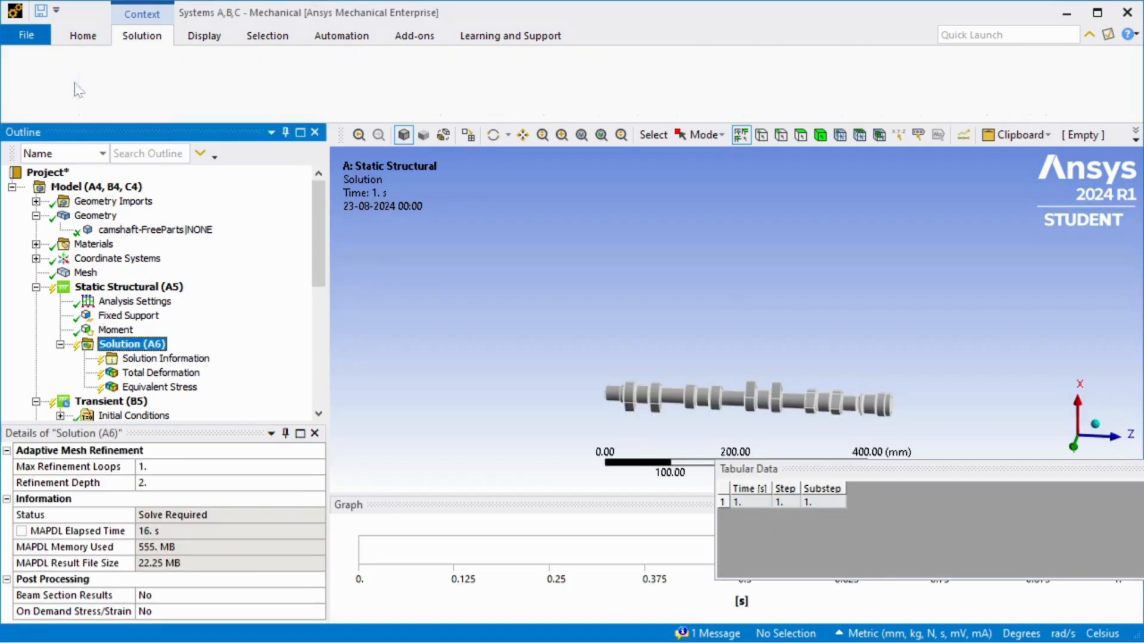
pyautogui.click(122, 286)
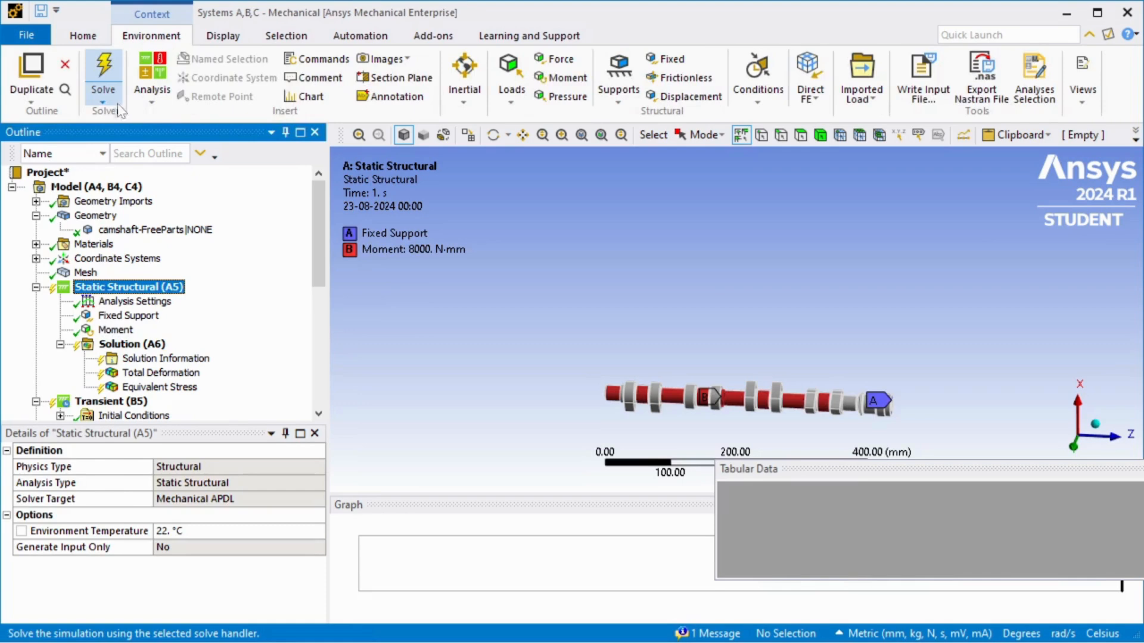
pyautogui.click(105, 94)
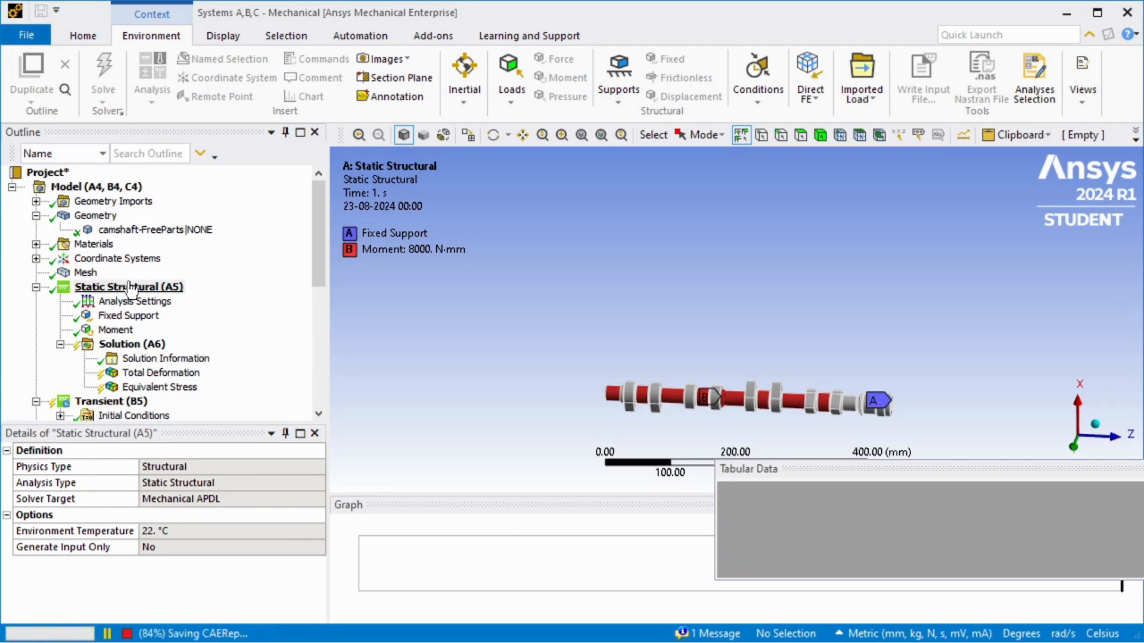
# - Animate the re-solved static total deformation for aluminum silicon carbide, pause it, and display the equivalent stress result
pyautogui.click(135, 374)
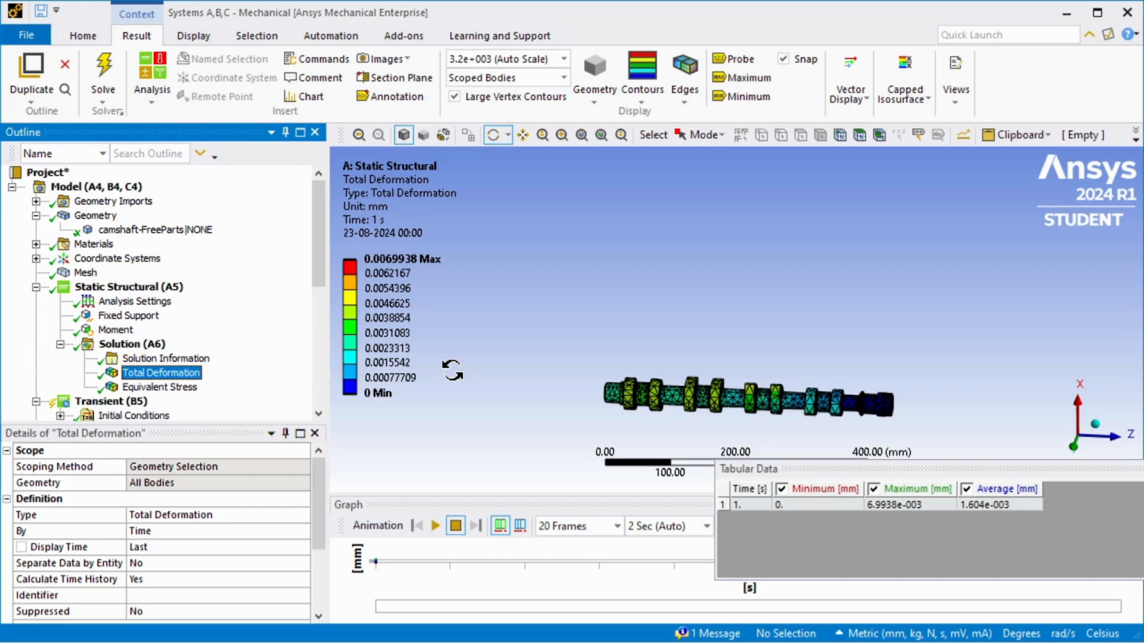
pyautogui.click(434, 526)
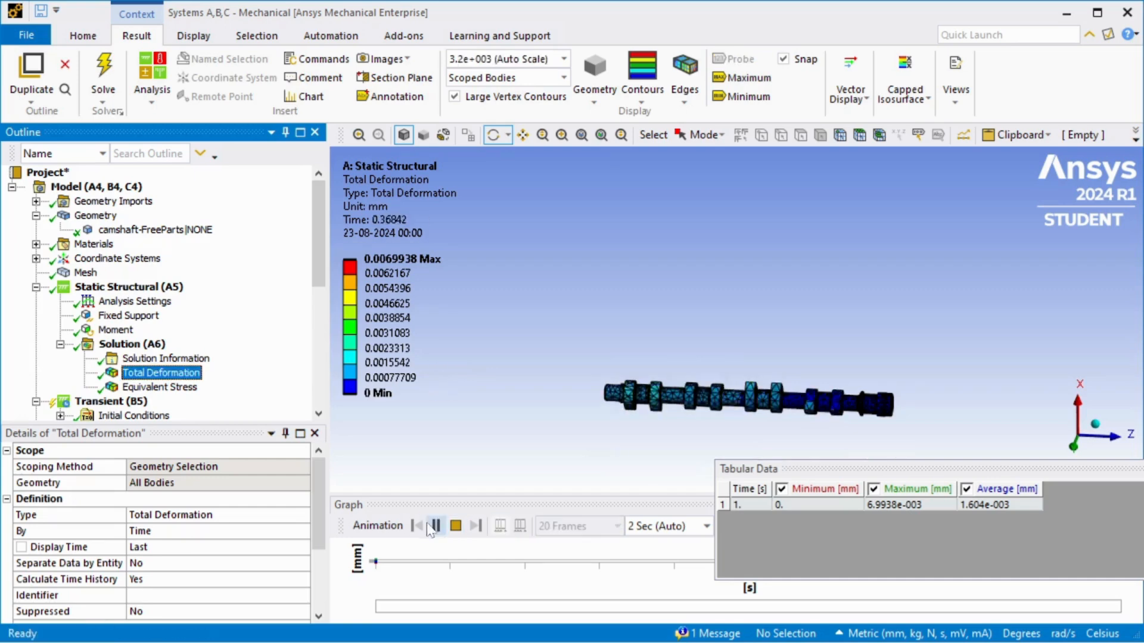
pyautogui.moveTo(587, 444); pyautogui.dragTo(599, 425)
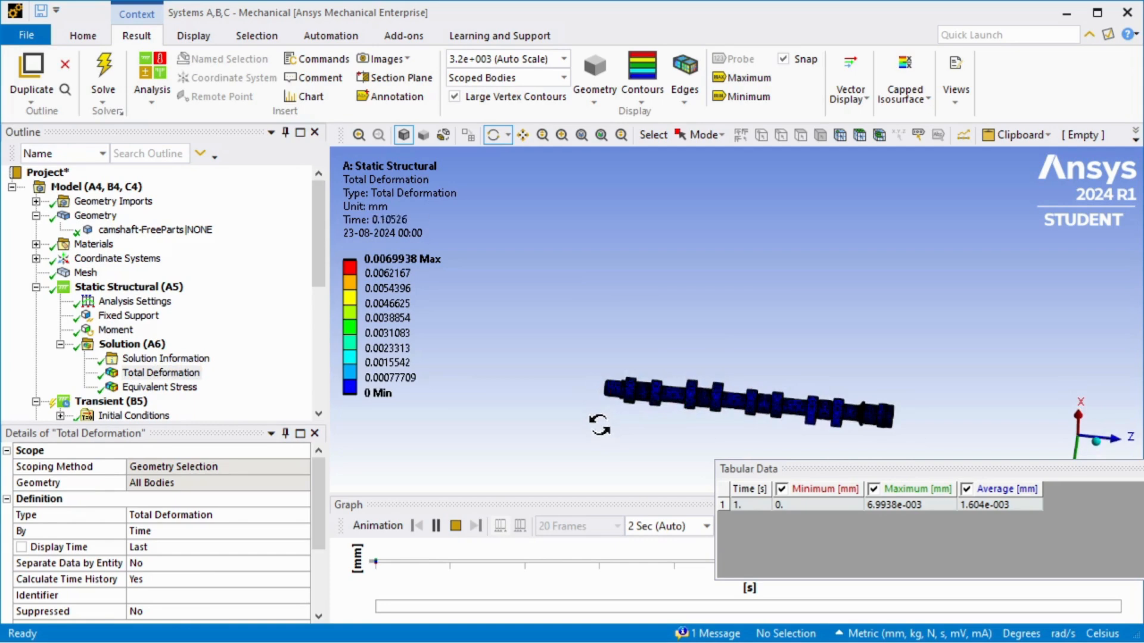
pyautogui.click(440, 527)
pyautogui.click(147, 389)
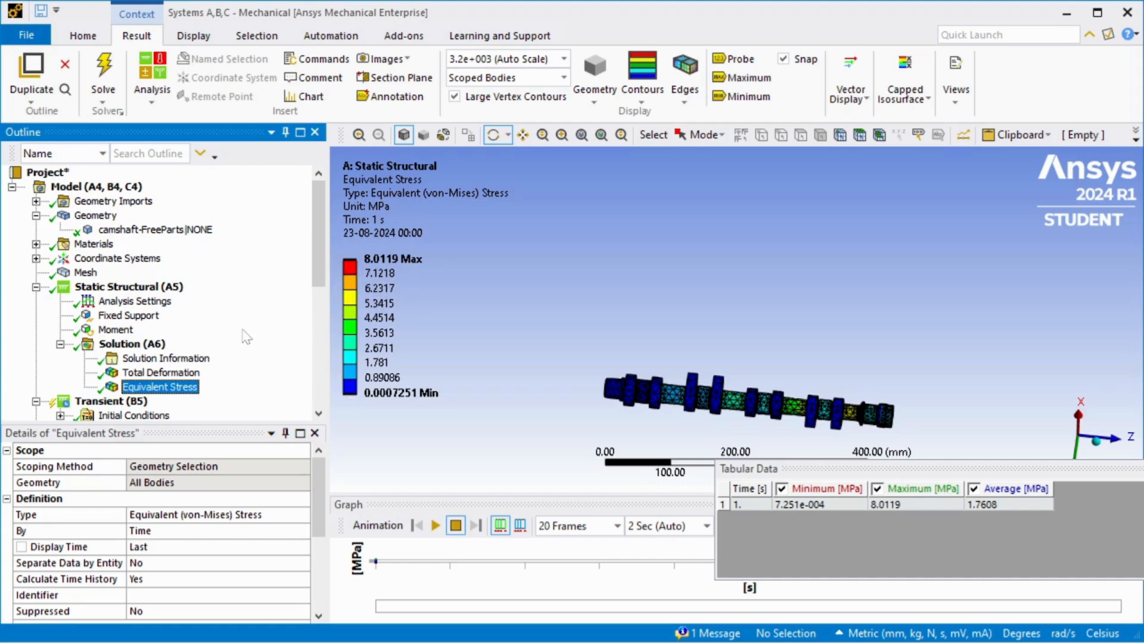
# - Solve the modal analysis for the aluminum silicon carbide camshaft and display the total deformation of mode 1
pyautogui.scroll(-7, 246, 337)
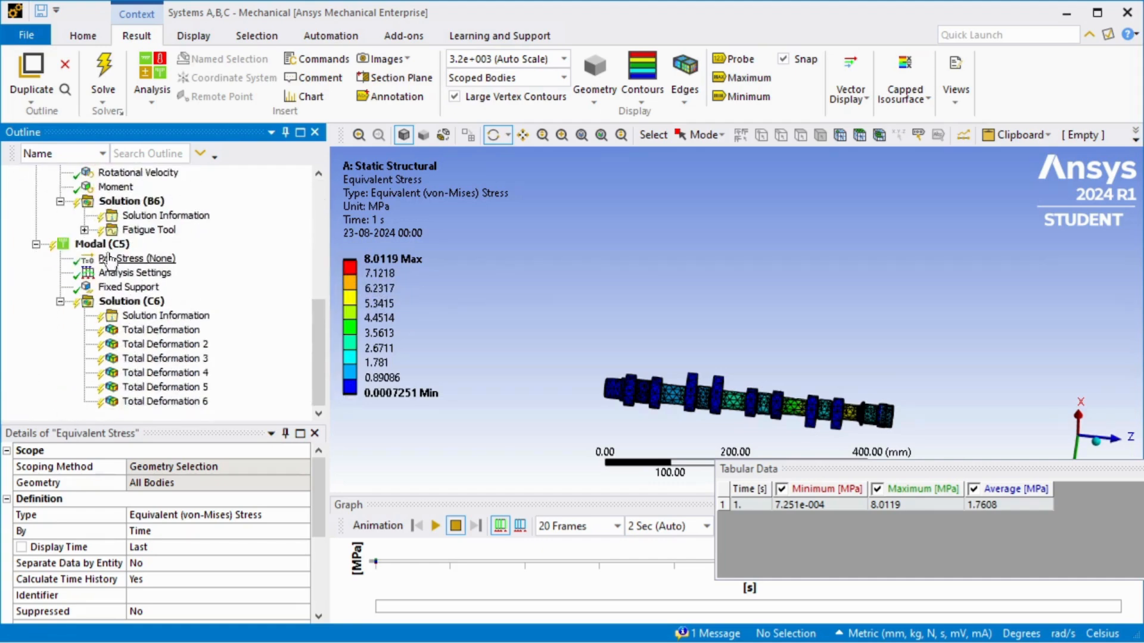
pyautogui.click(101, 244)
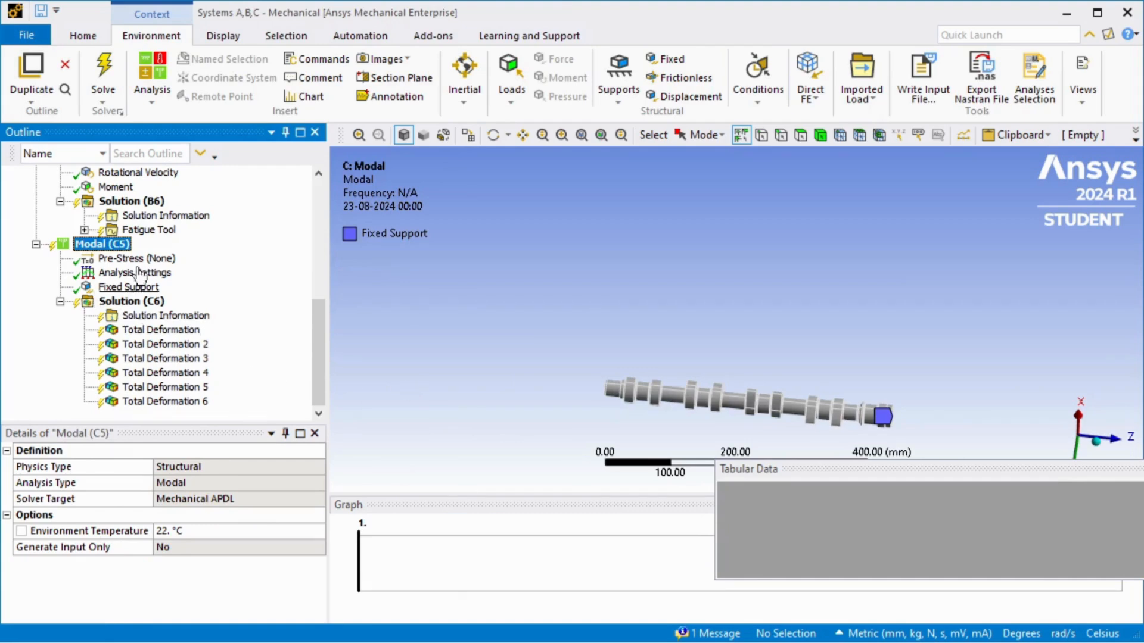
pyautogui.click(104, 74)
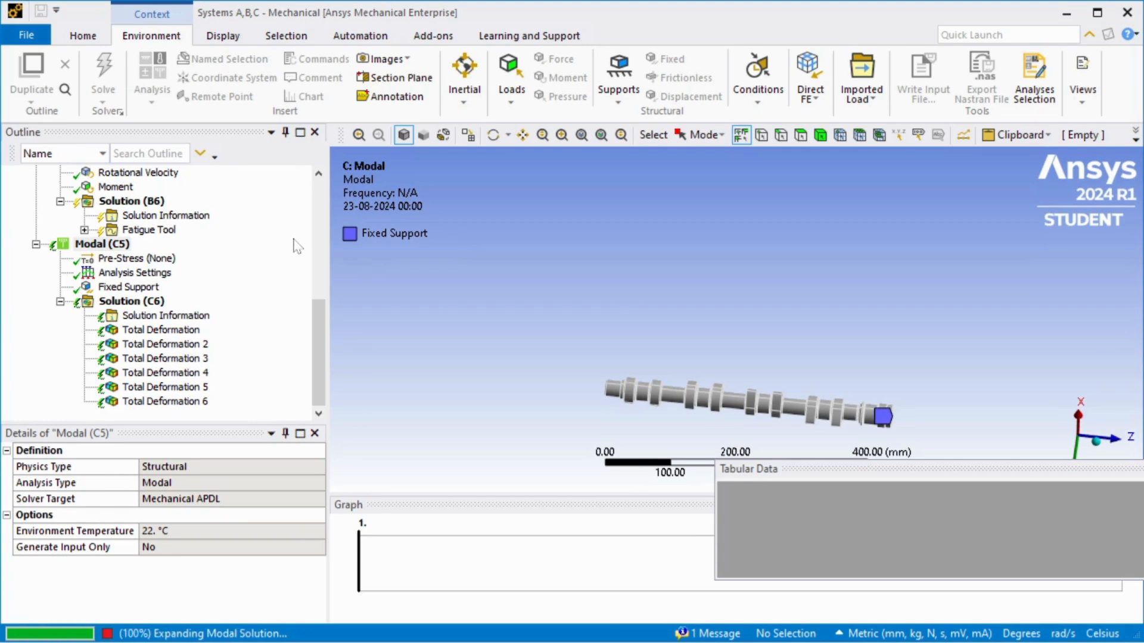
pyautogui.click(197, 330)
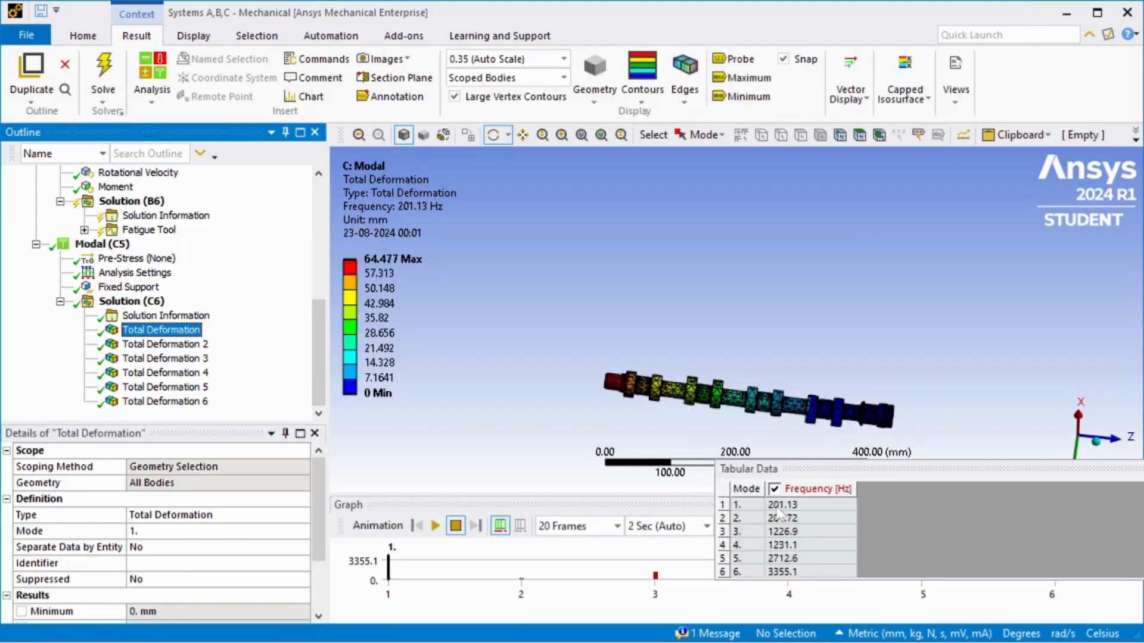